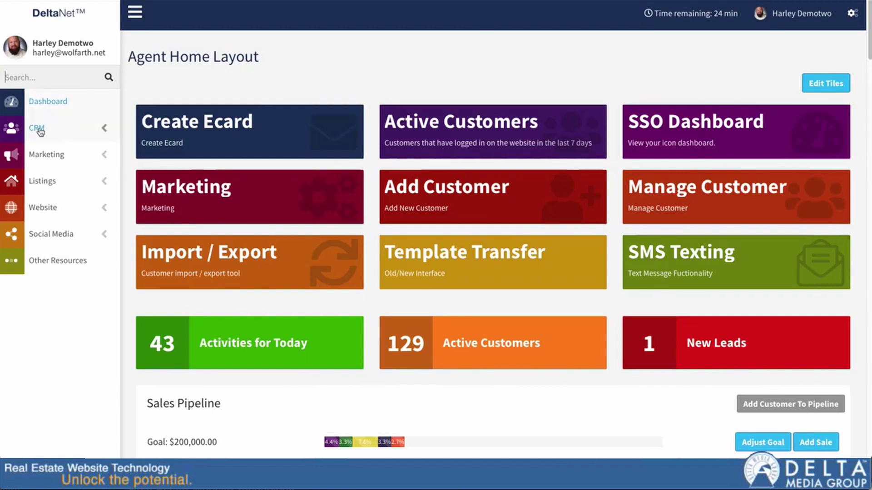
Step: From Marketing, go to Manage Campaigns and expand the Customer Events campaign
click(47, 154)
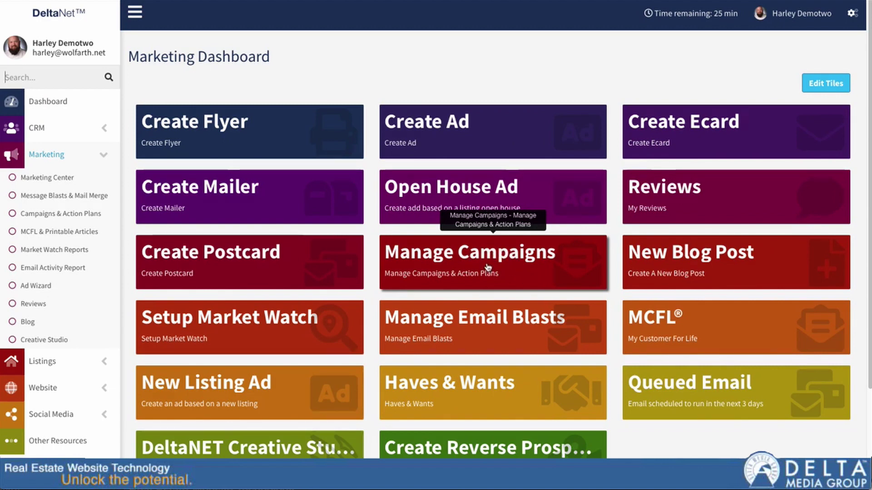
click(484, 262)
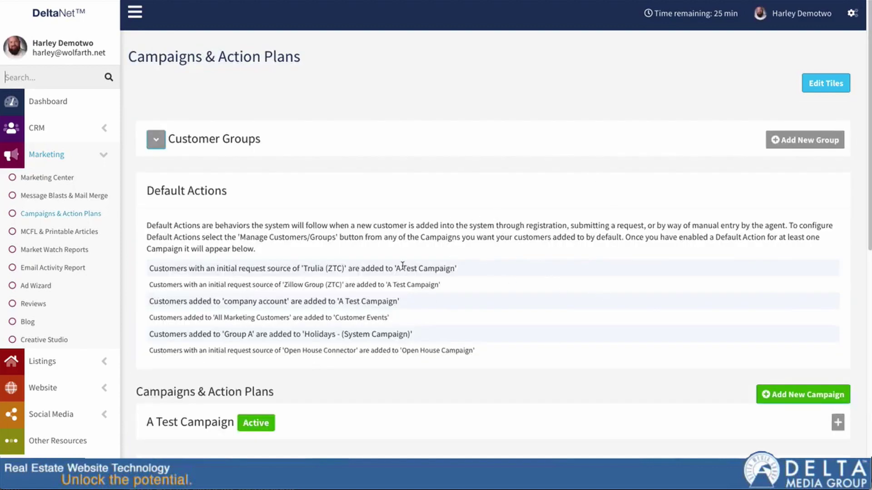
scroll(408, 307, down, 1)
scroll(436, 388, down, 1)
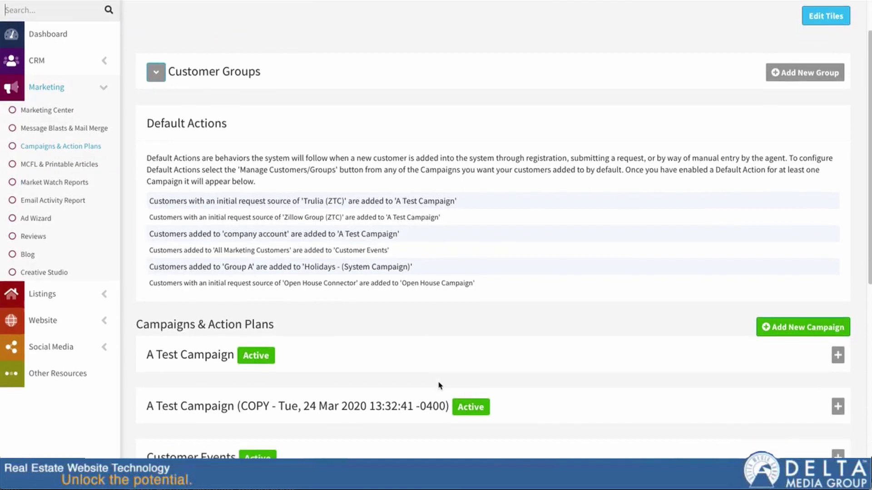
scroll(475, 376, down, 2)
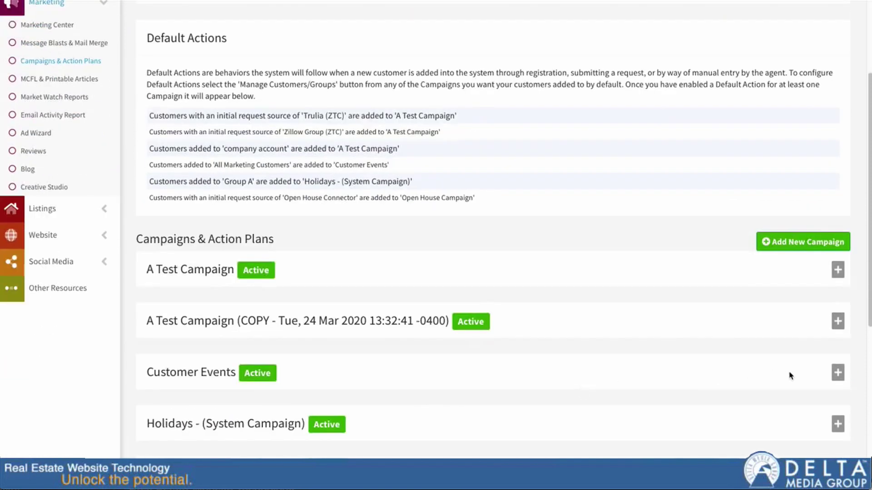
click(837, 373)
scroll(579, 347, down, 2)
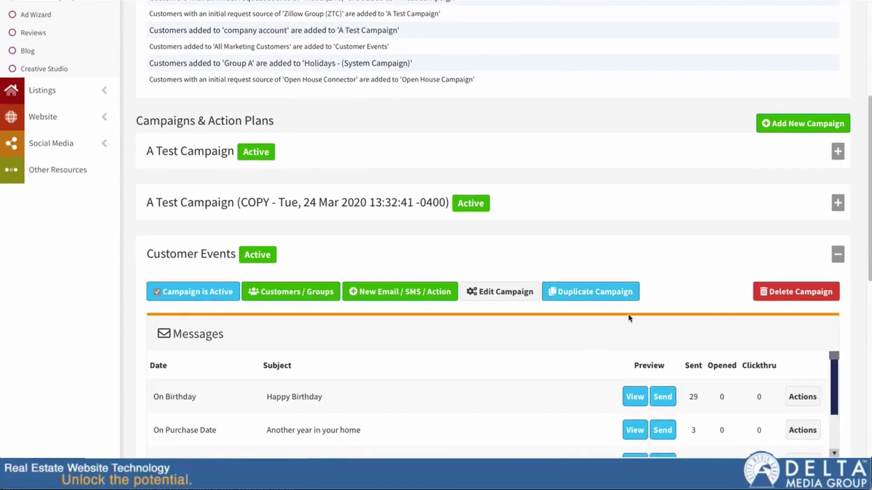
Step: Create a new Customer Events email with 'Check out my video below.' beneath the greeting
click(392, 294)
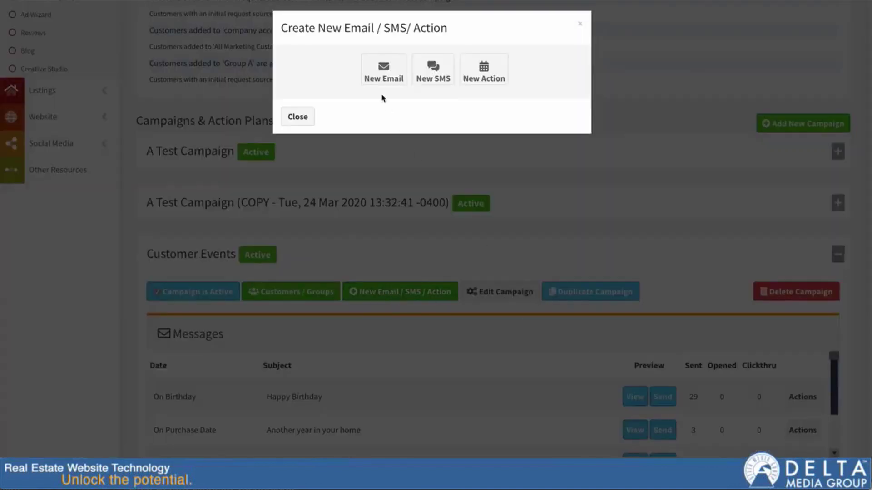
click(384, 71)
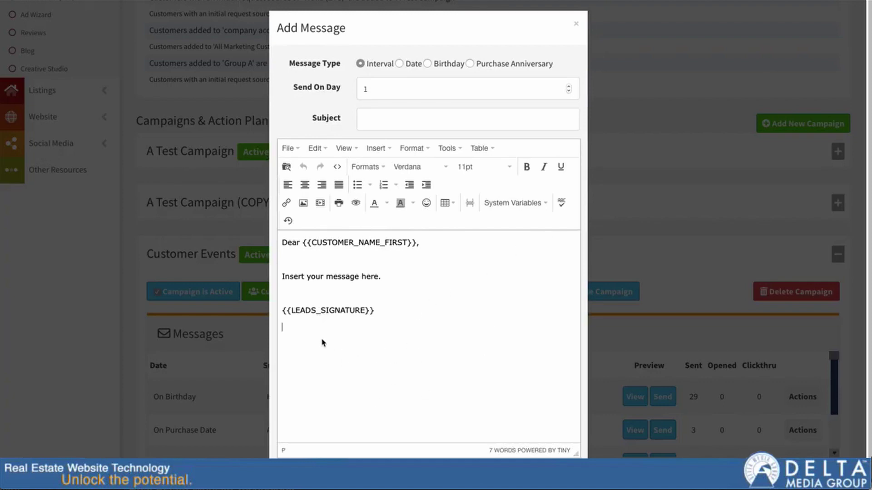
click(422, 379)
key(Return)
click(403, 260)
click(448, 244)
key(Return)
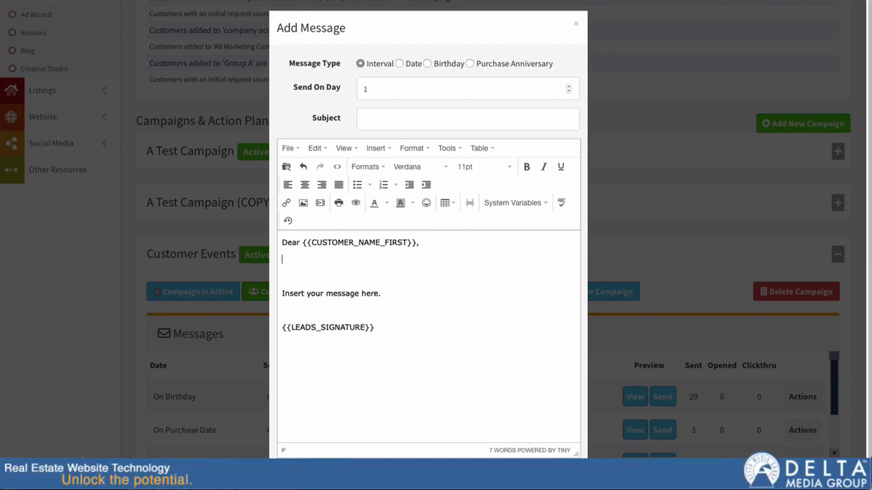
text(Chekc o)
text(y video)
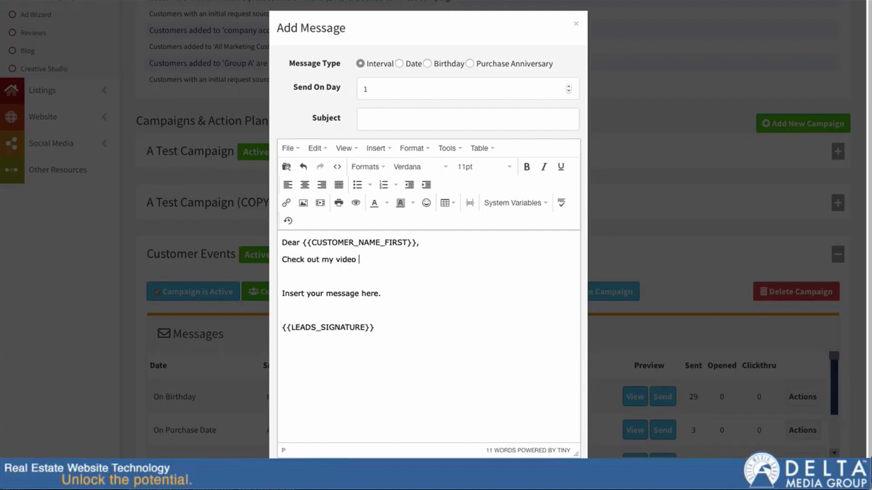
text(w.)
key(Return)
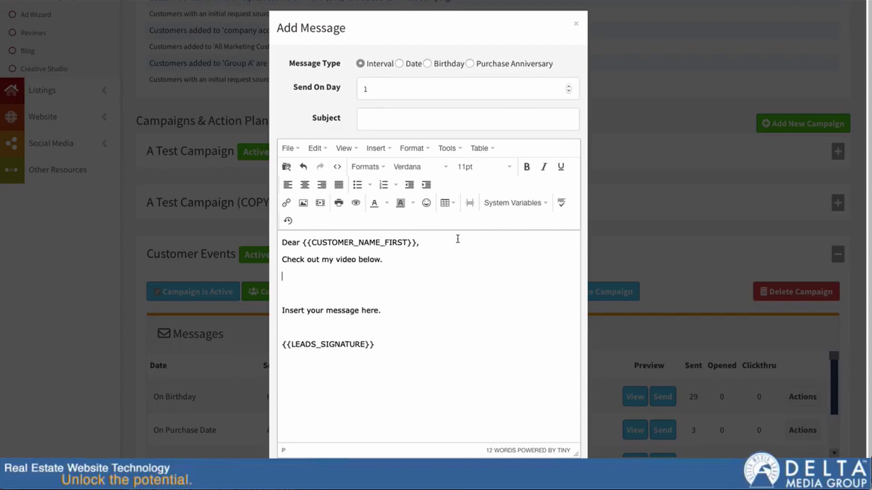
Step: Insert the Tech Tuesday QE YouTube link as media below the sentence
click(377, 148)
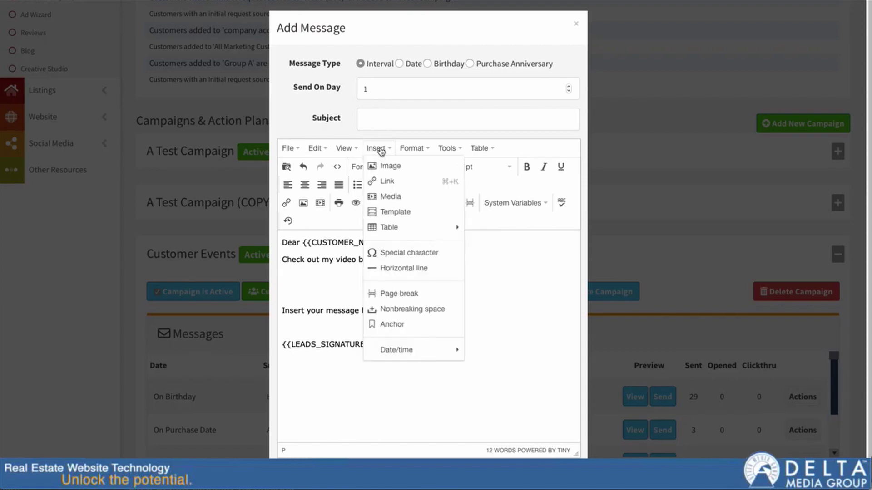
click(389, 196)
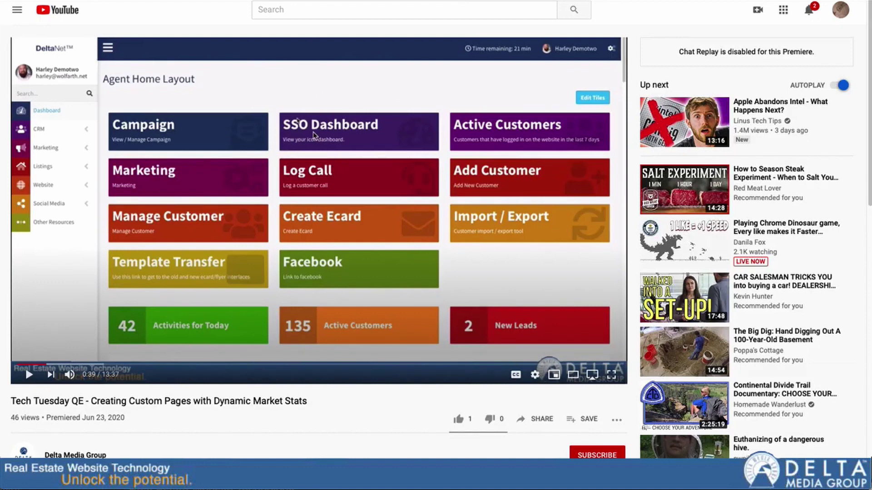
key(super+l)
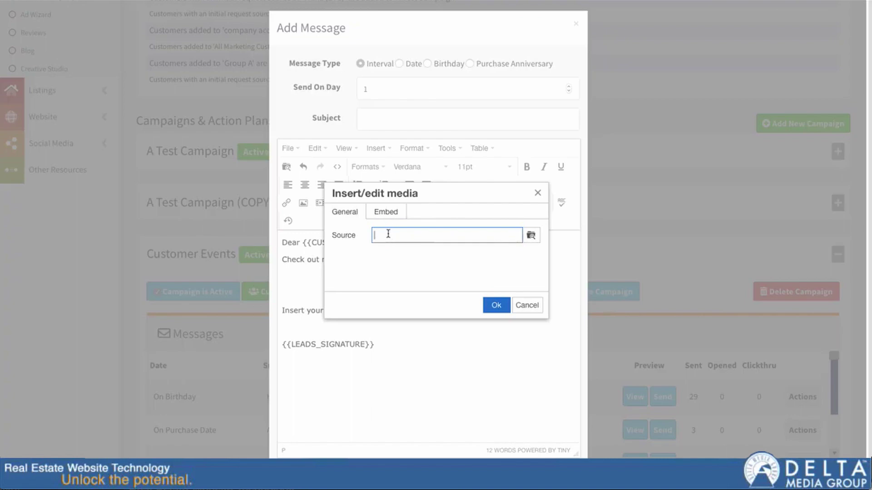
key(super+v)
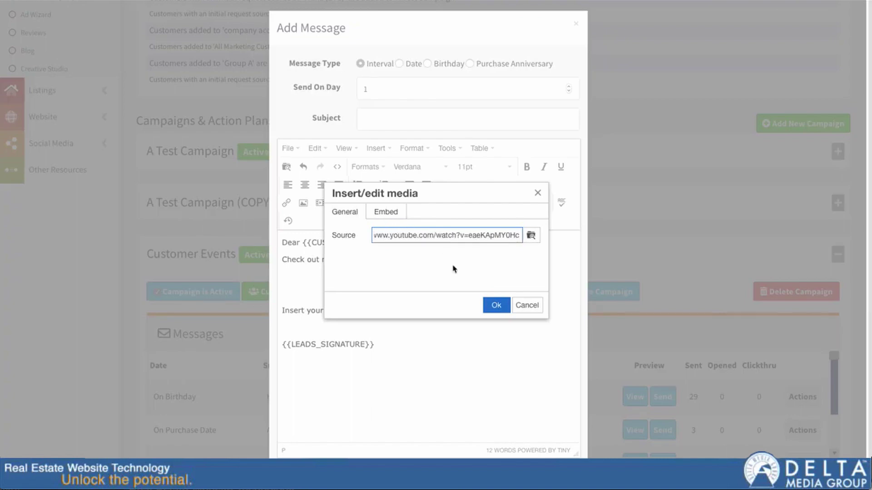
click(496, 306)
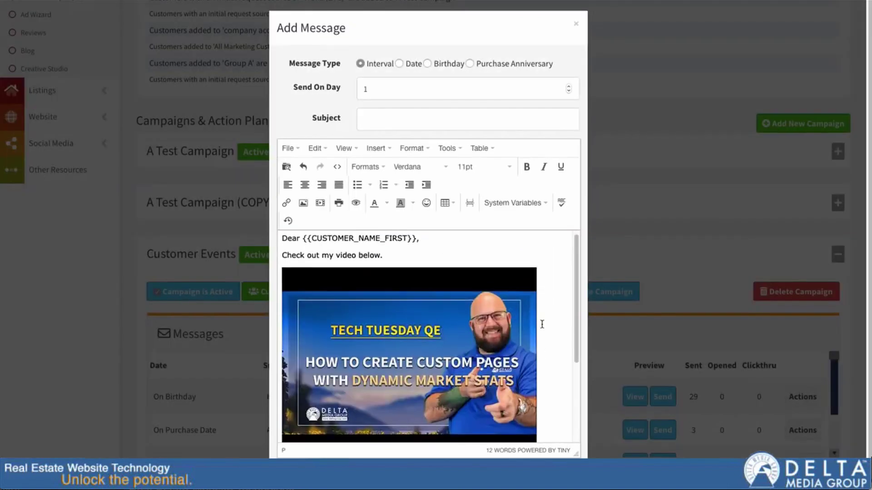
scroll(531, 351, down, 2)
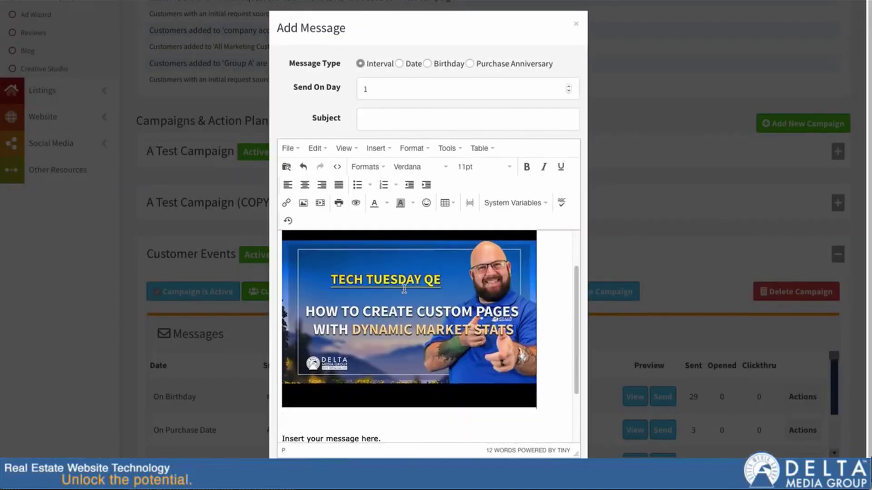
scroll(552, 351, up, 1)
scroll(556, 365, up, 1)
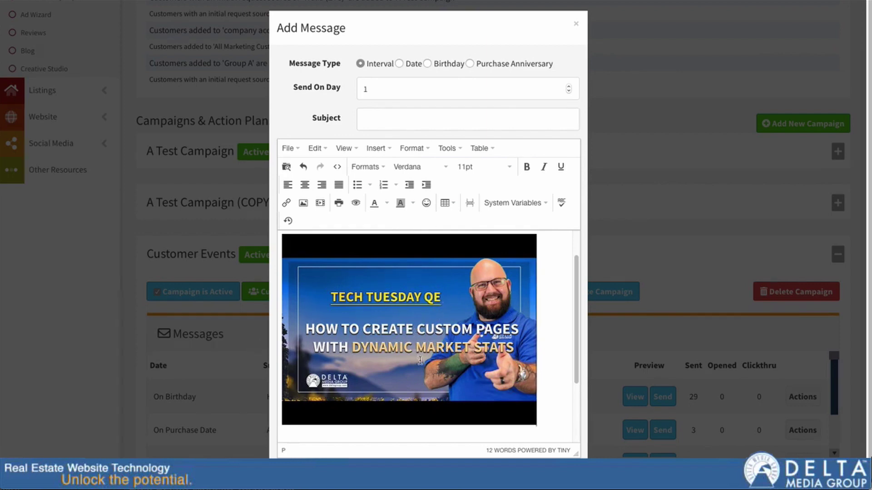
scroll(419, 360, up, 2)
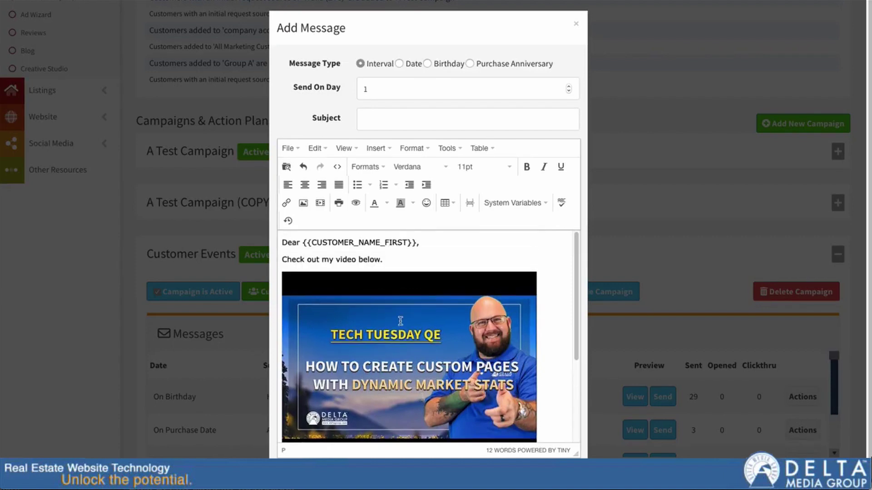
scroll(433, 342, down, 1)
scroll(432, 343, up, 1)
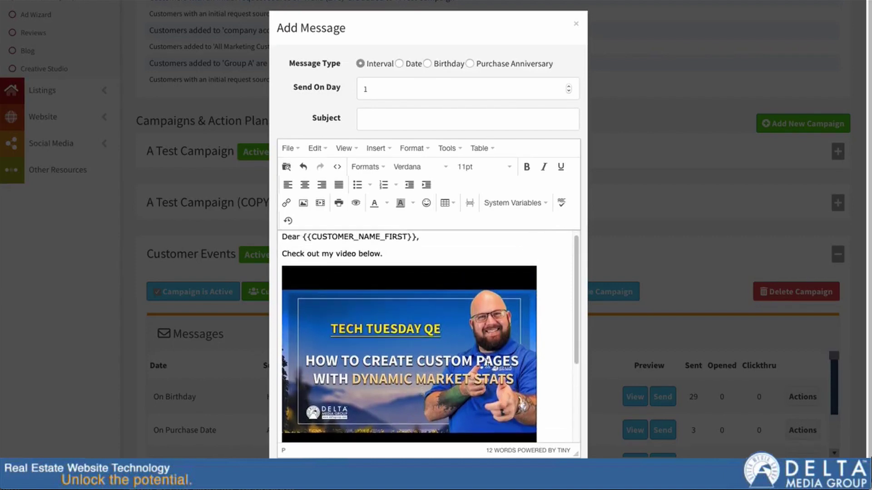
scroll(477, 412, down, 2)
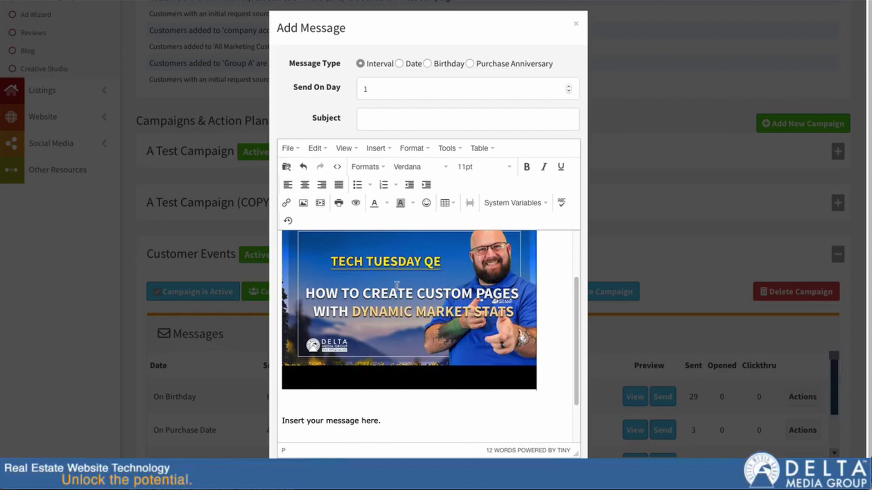
scroll(520, 327, up, 2)
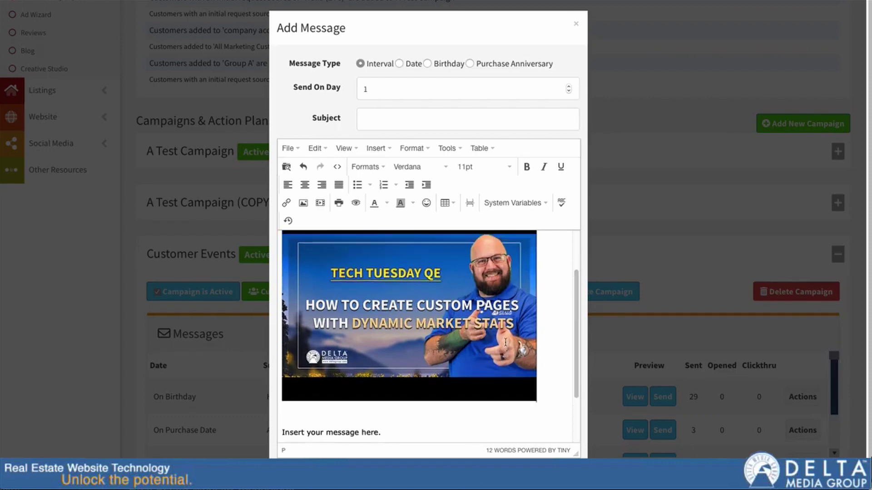
scroll(524, 365, up, 1)
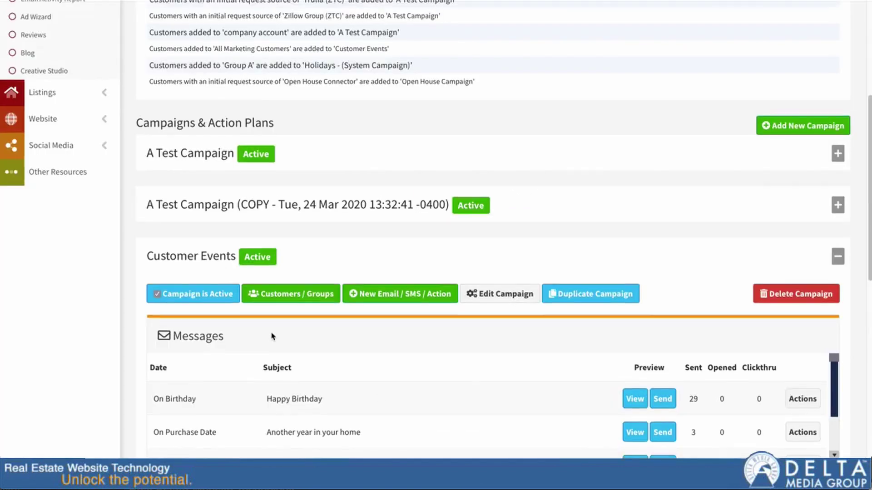
scroll(272, 336, up, 5)
scroll(208, 370, up, 2)
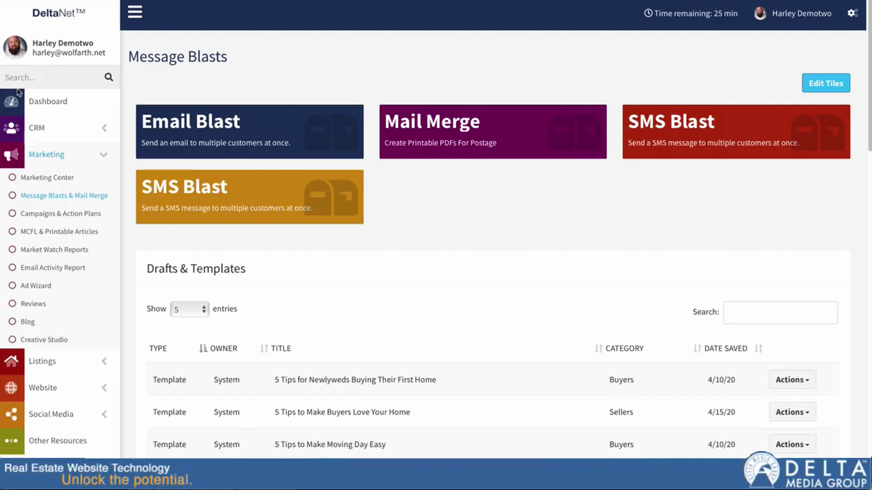
mouse_move(235, 133)
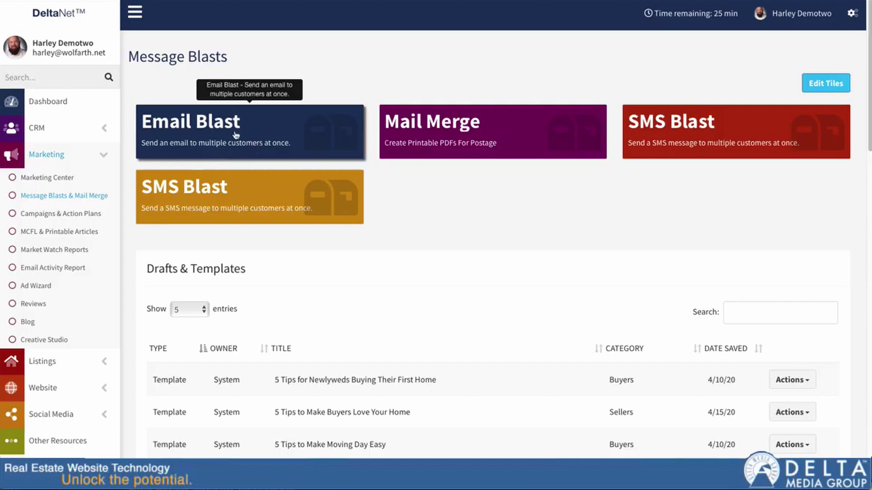
Step: Start a new email blast and embed the Tech Tuesday QE YouTube video via Insert > Media
click(213, 120)
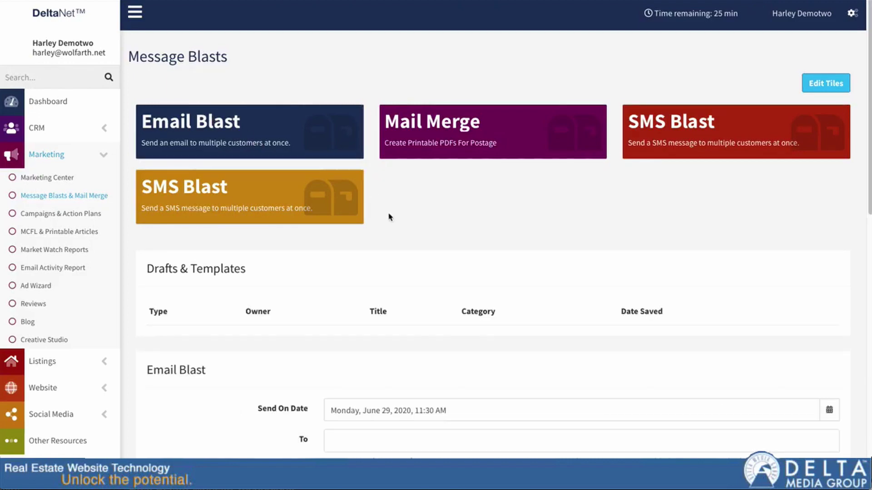
scroll(419, 218, down, 2)
scroll(419, 199, down, 2)
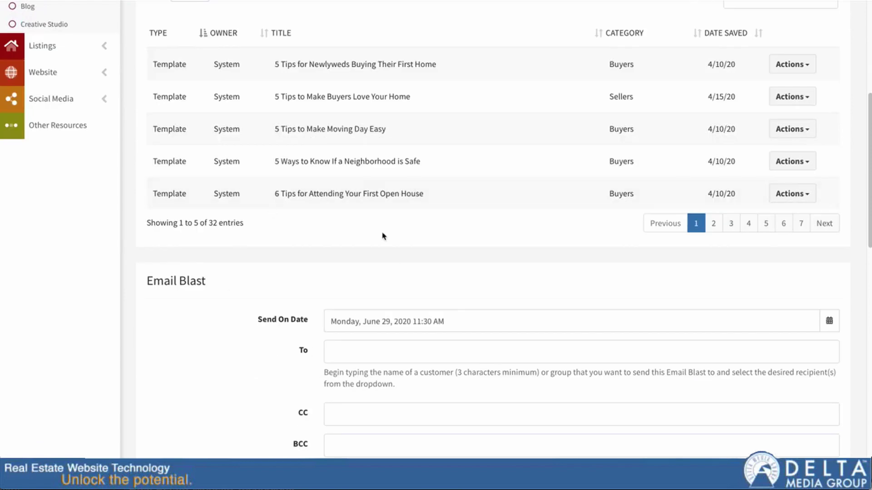
scroll(387, 276, down, 5)
scroll(387, 275, down, 3)
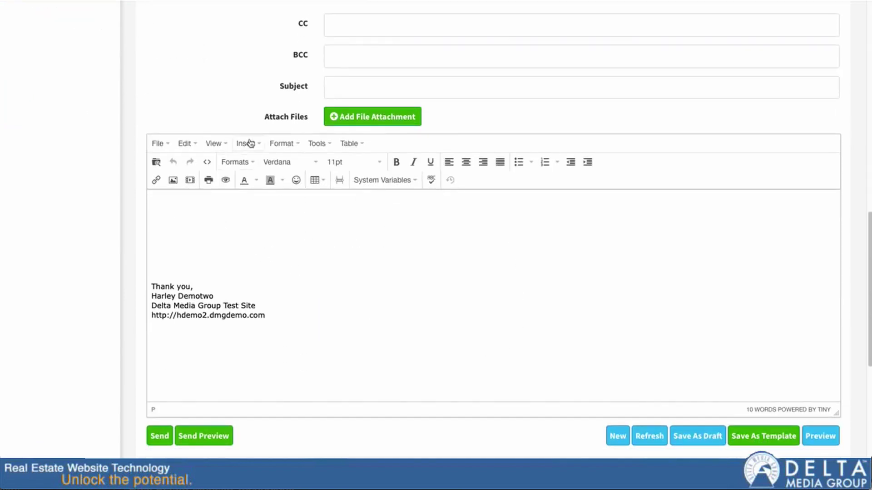
click(153, 218)
click(247, 144)
click(260, 192)
click(389, 235)
key(ctrl+v)
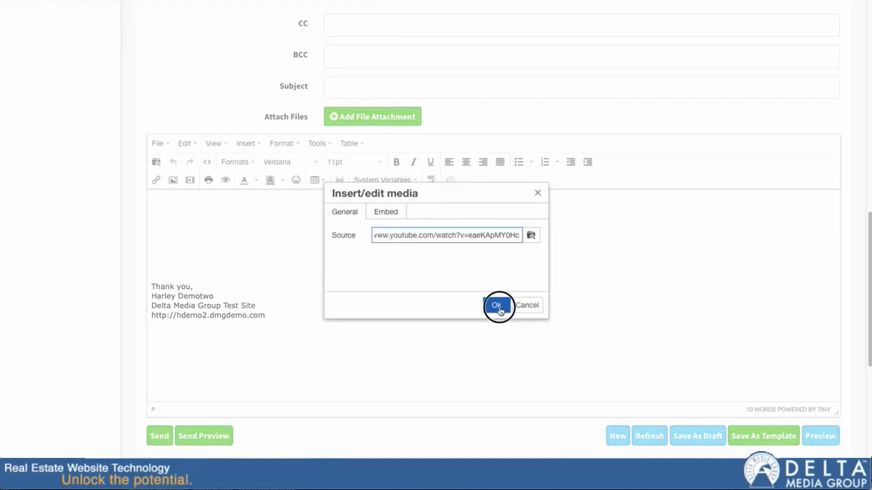
click(496, 305)
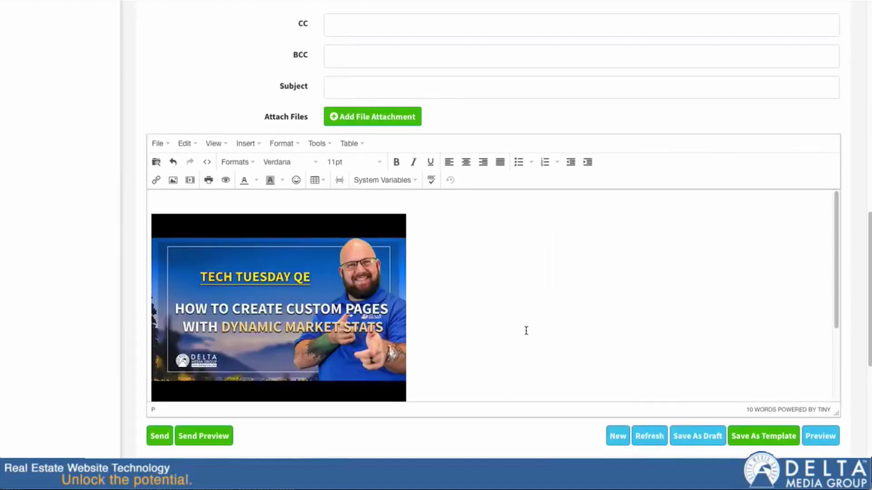
scroll(523, 333, down, 2)
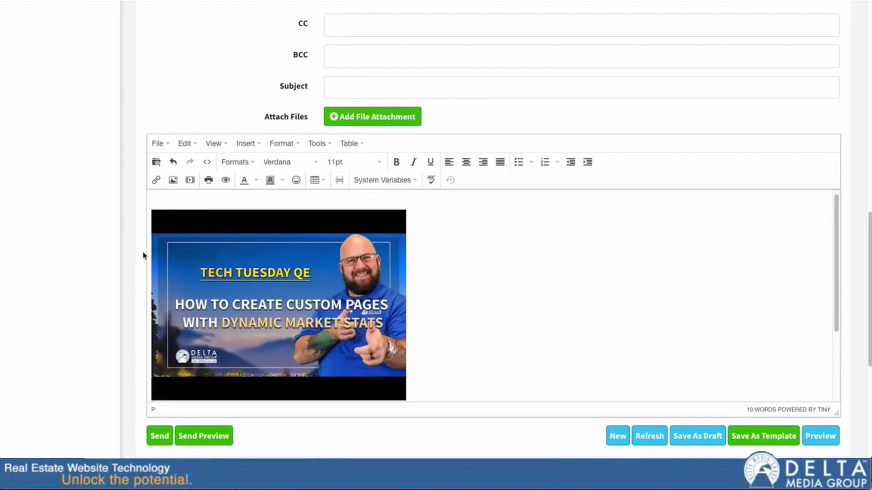
scroll(136, 259, up, 3)
scroll(268, 137, up, 2)
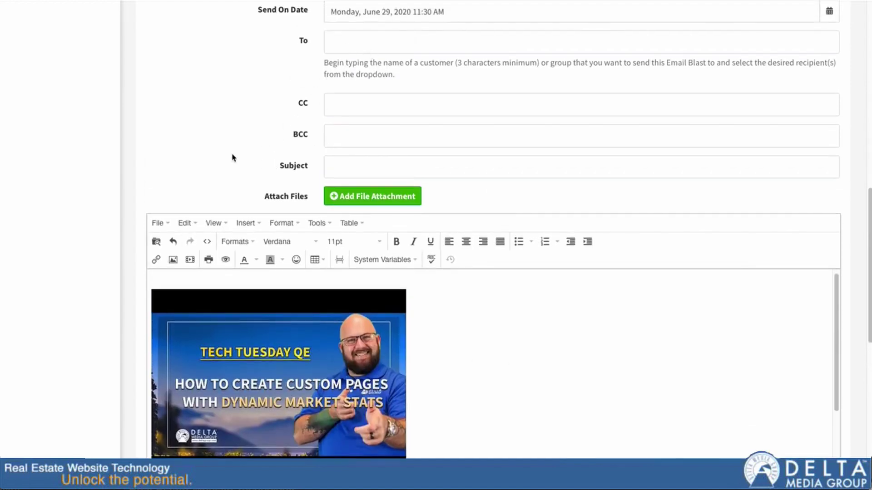
scroll(120, 209, down, 1)
scroll(121, 209, down, 3)
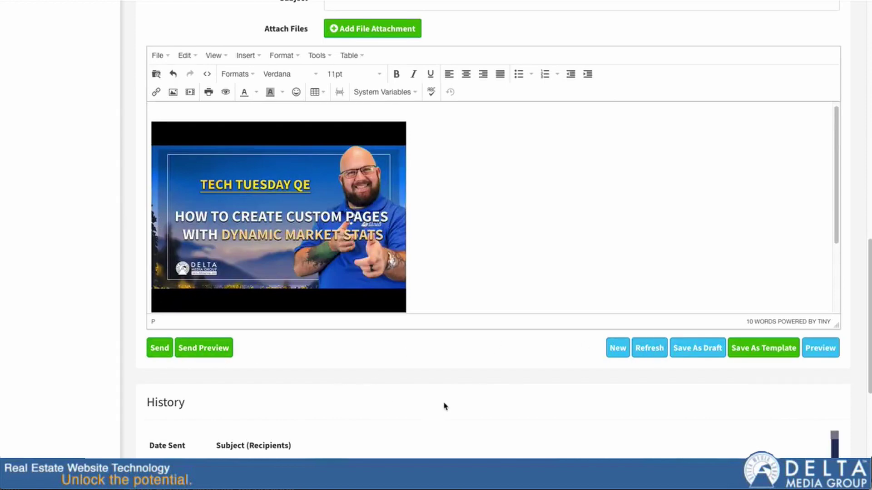
scroll(443, 409, up, 5)
scroll(409, 382, up, 5)
scroll(374, 373, up, 6)
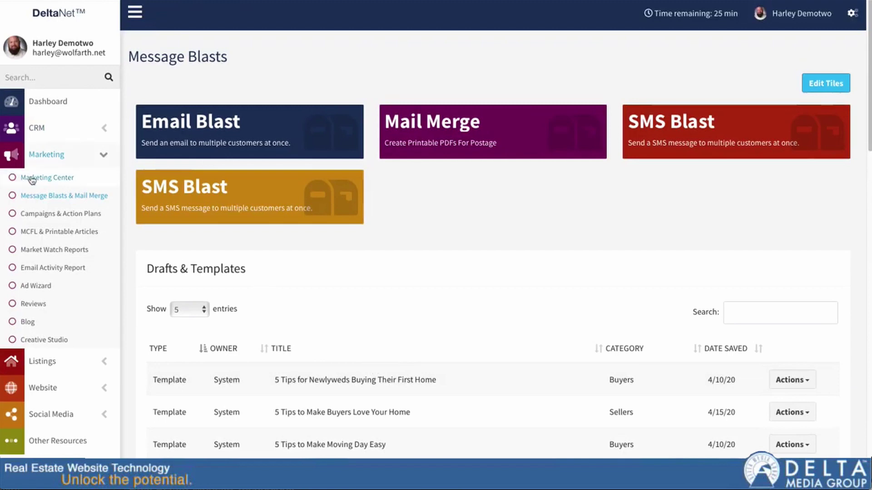
Step: Go to CRM's Customer Center page
click(56, 135)
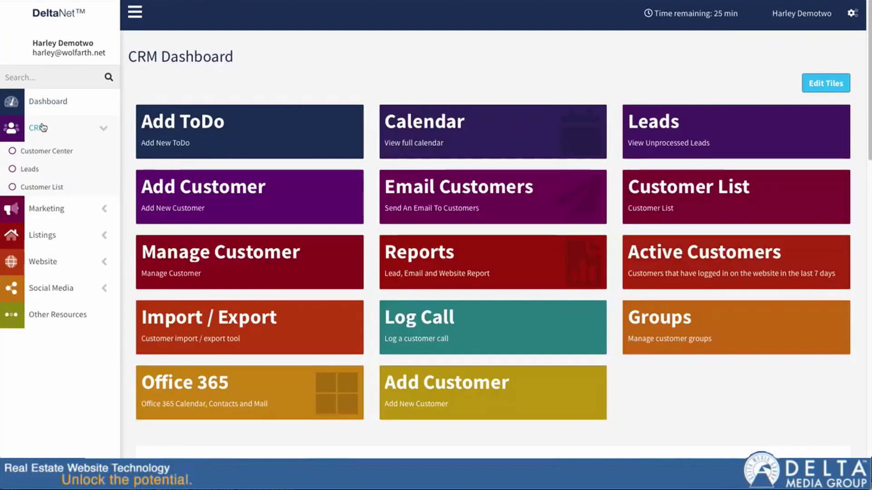
click(40, 153)
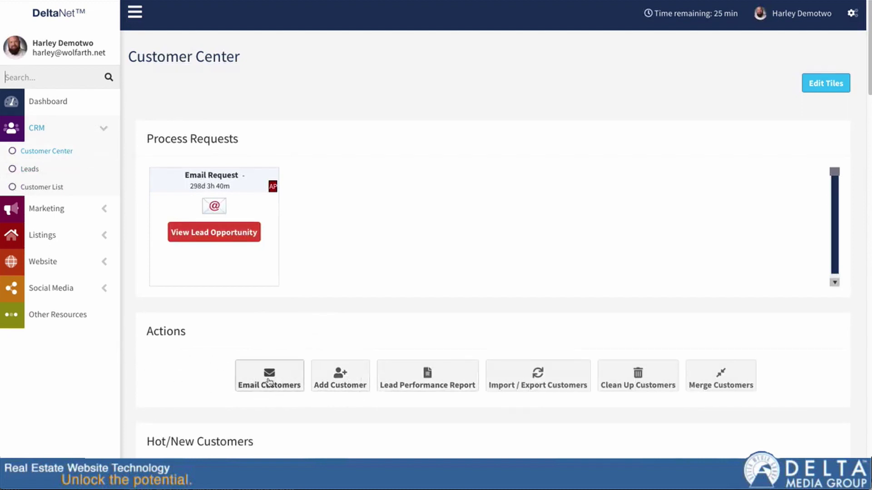
Step: Open a new Email Customers message and place the cursor in its body
click(269, 378)
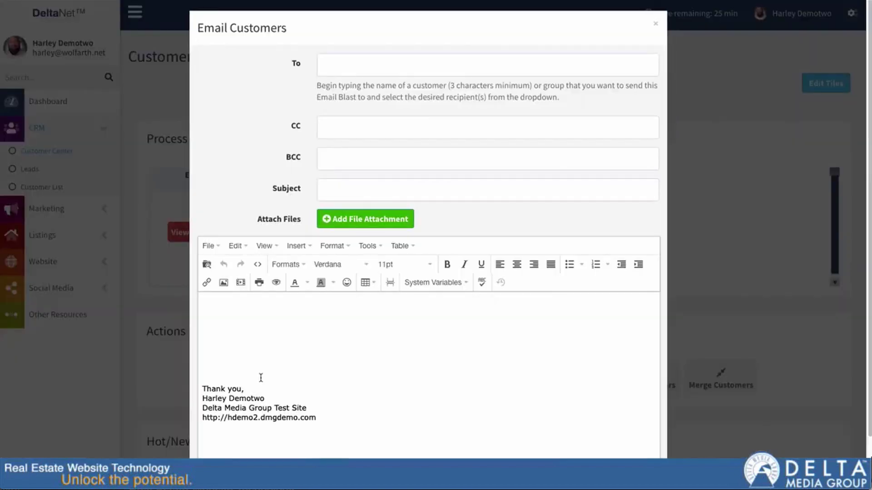
click(362, 65)
click(255, 89)
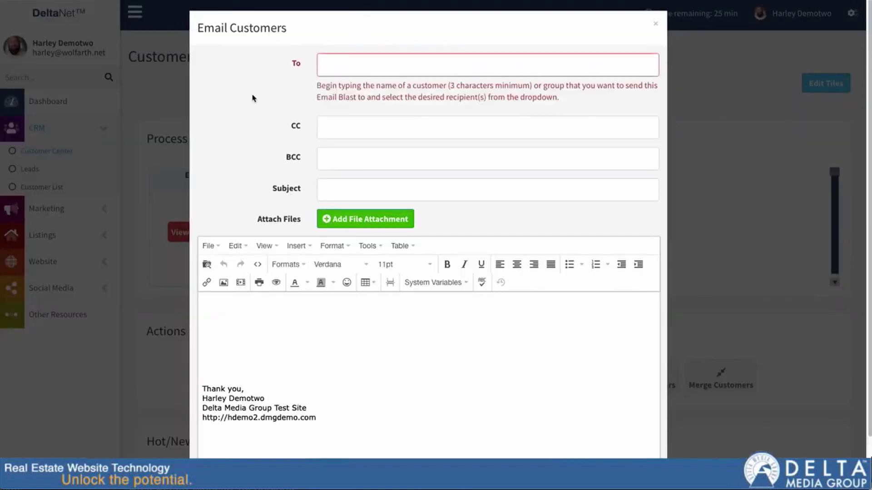
click(259, 321)
Step: Embed the Tech Tuesday QE YouTube video as media, then close the email window
click(297, 246)
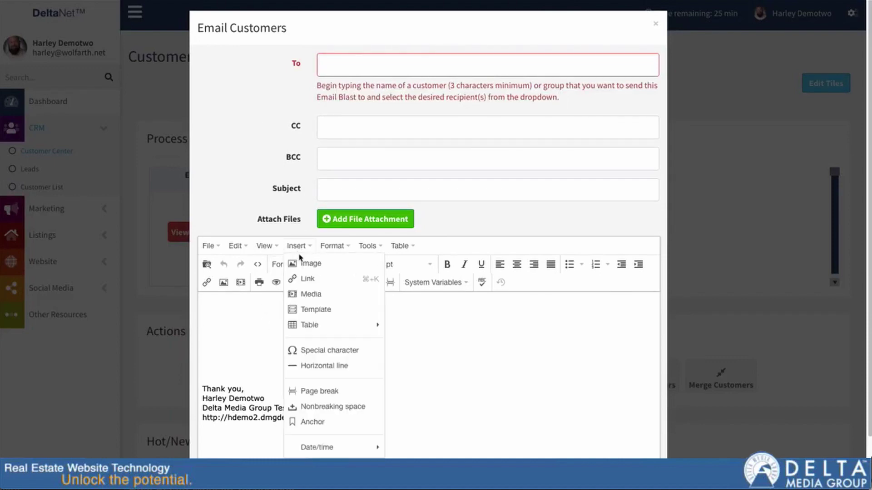
click(311, 294)
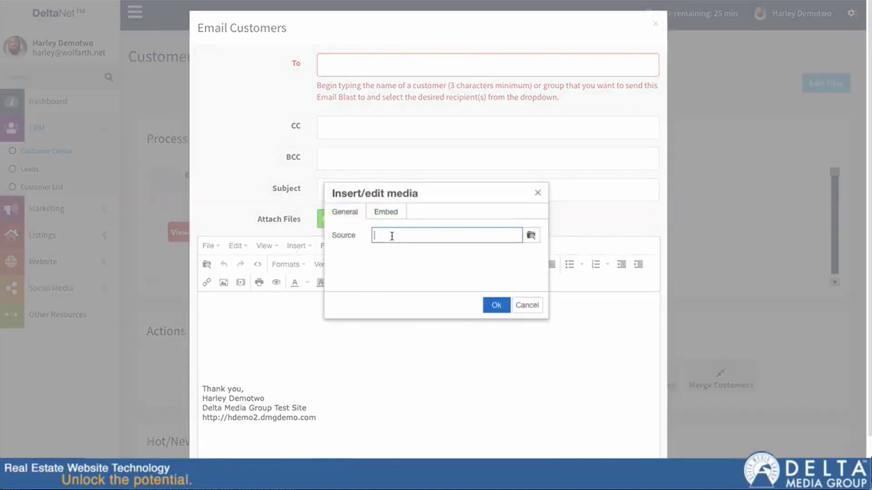
text(www.youtube.com/watch?v=aqekIgk8YSY)
click(496, 305)
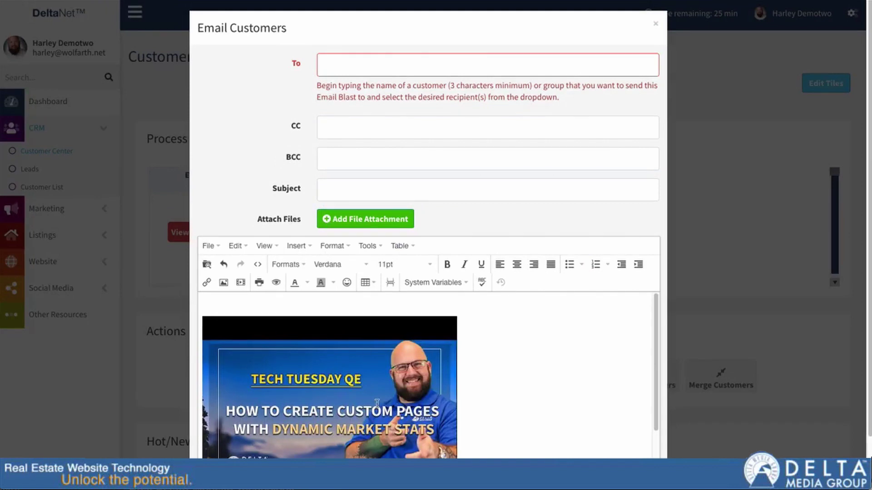
scroll(406, 403, down, 3)
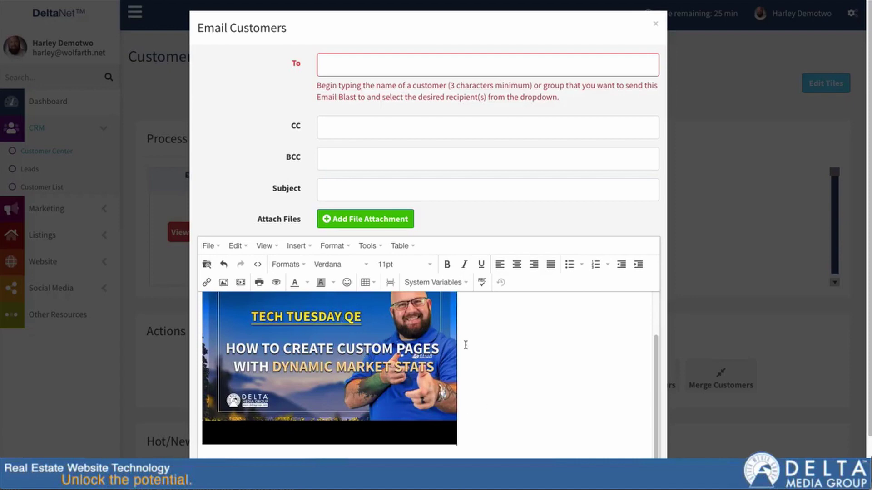
scroll(477, 347, up, 5)
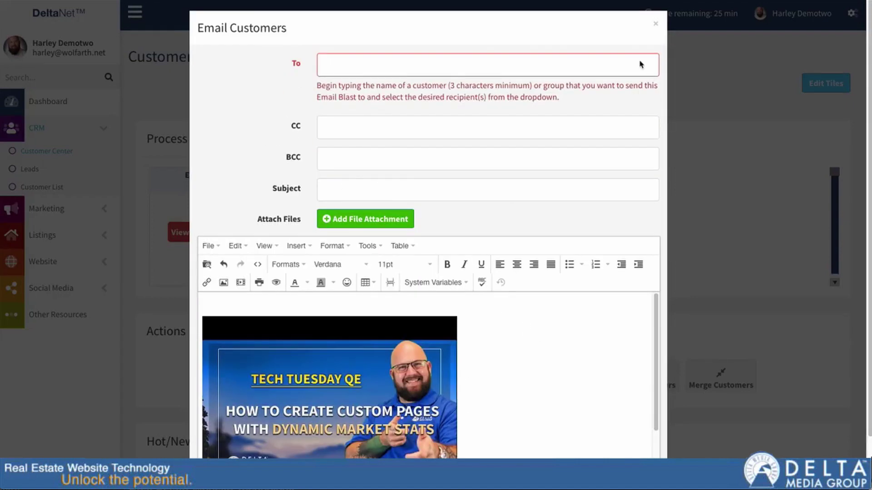
click(656, 24)
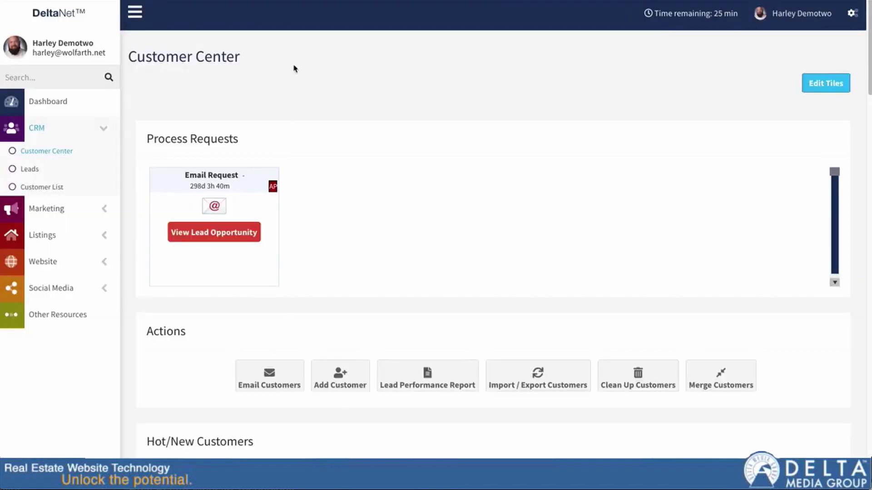